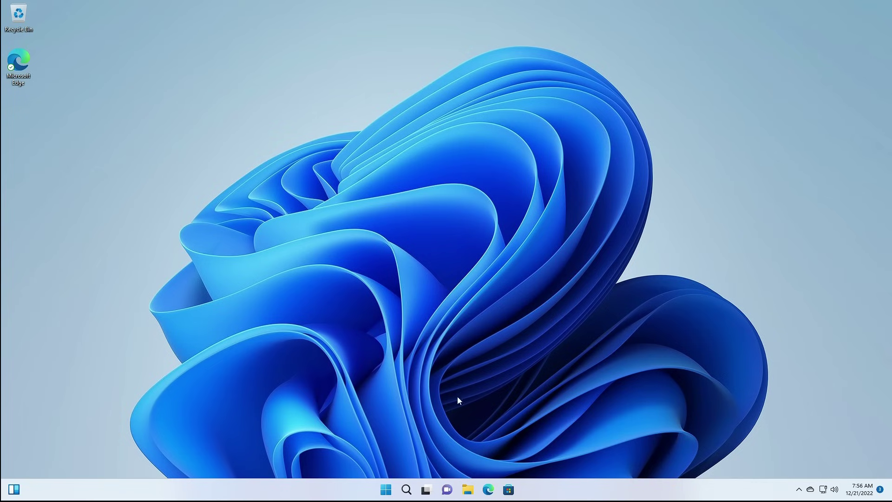
Search Windows for 'reset' and open the Reset this PC recovery settings.
left_click(408, 490)
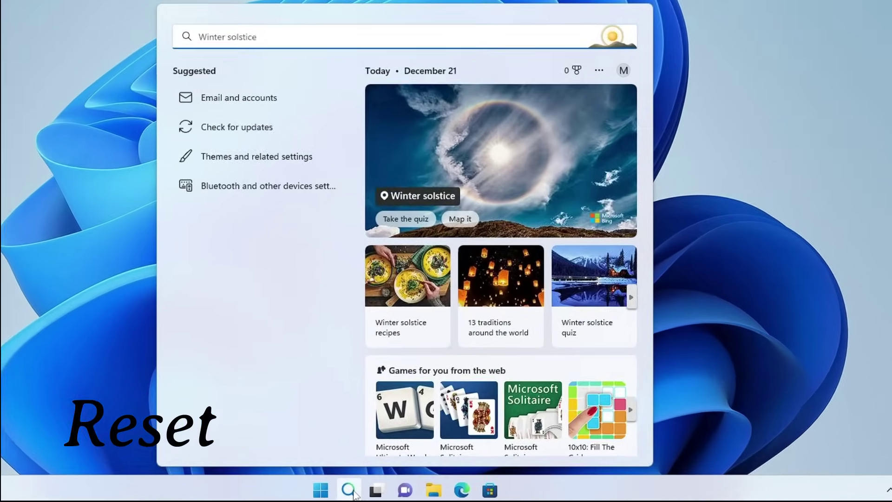
type("reset")
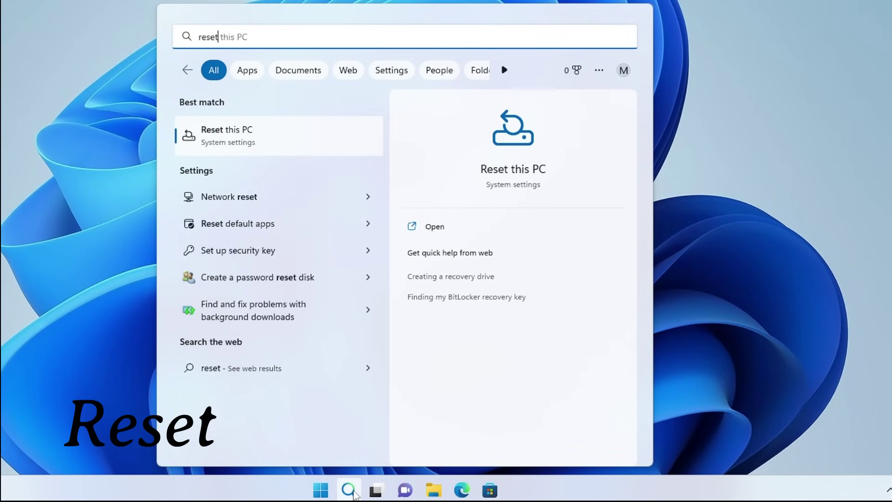
left_click(291, 138)
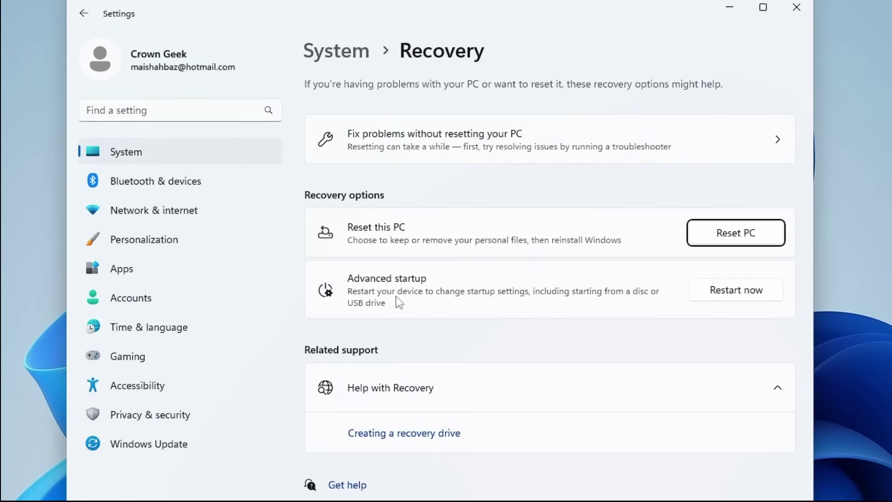
Choose Restart now under Advanced startup to reboot into the recovery environment.
left_click(715, 288)
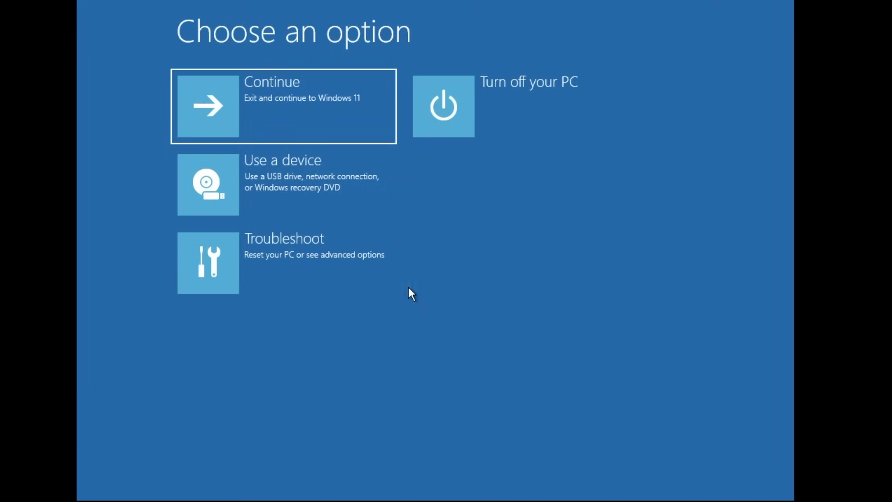
Go to Troubleshoot > Advanced options to reach the Command Prompt tile.
left_click(321, 258)
left_click(293, 182)
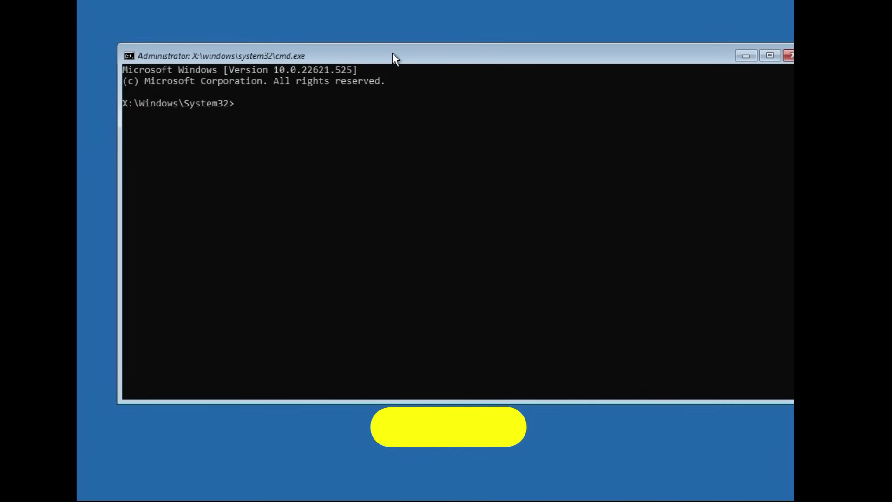
Run bootrec /fixmbr successfully, then bootrec /fixboot, which returns 'Access is denied.'.
type("bootrec")
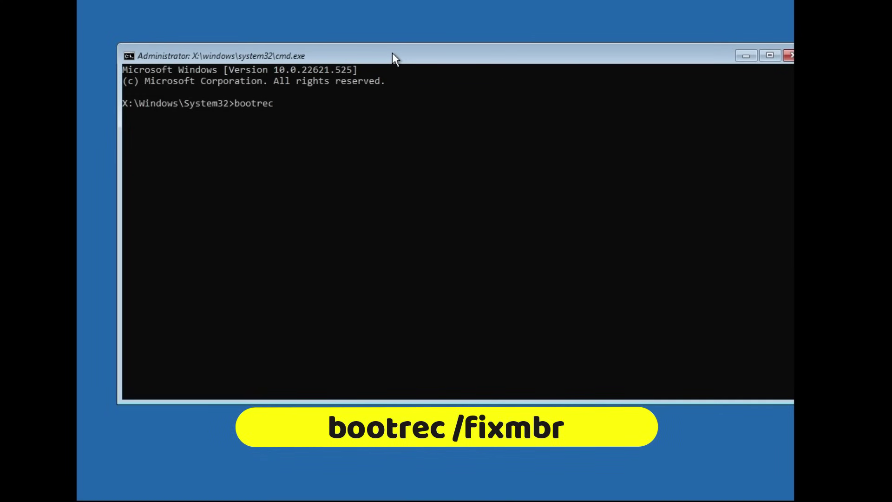
type(" /fi")
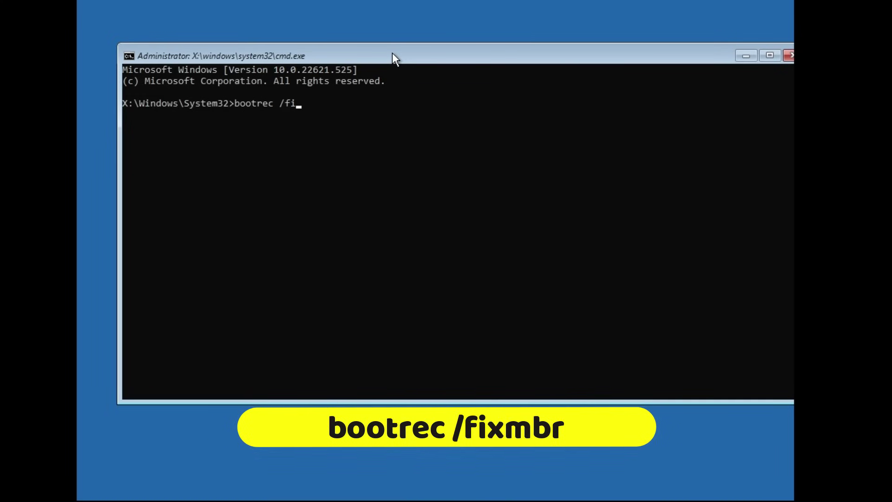
type("xmbr")
key("Return")
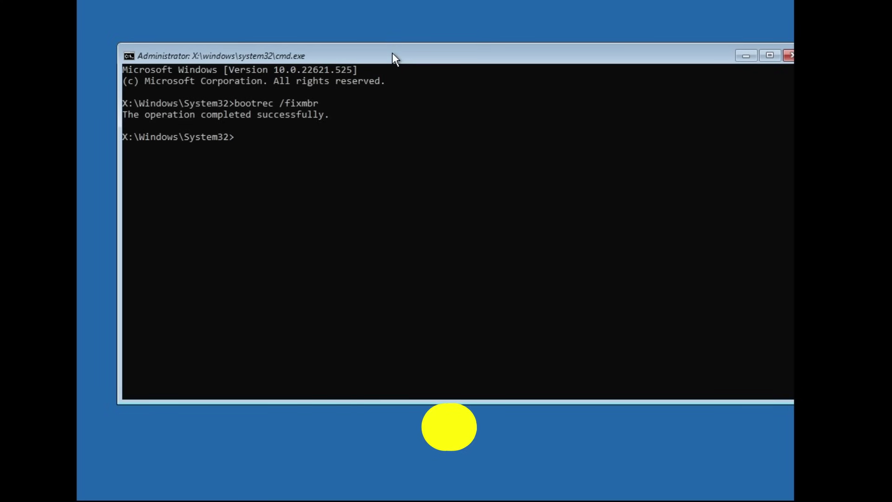
type("bootrec ")
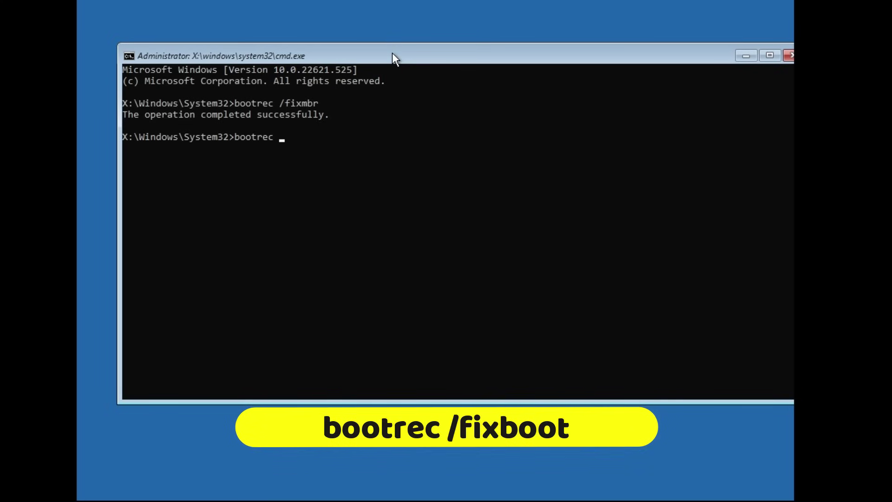
type("/fi")
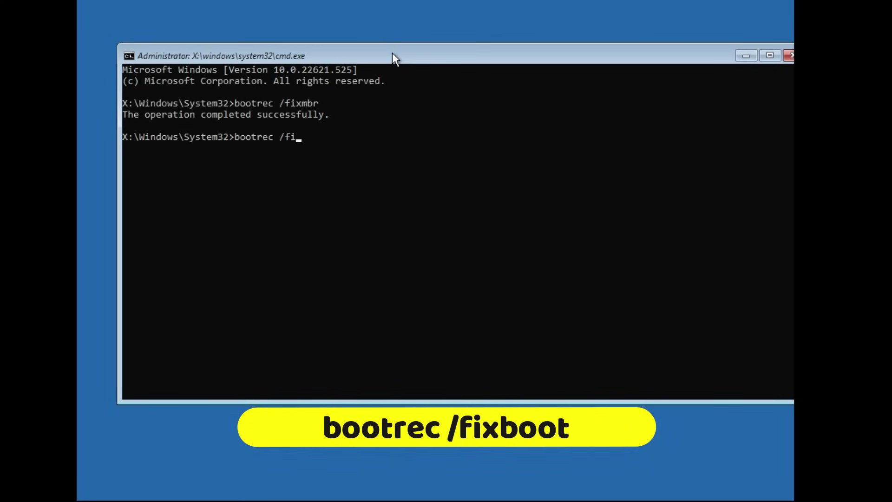
type("xboot")
key("Return")
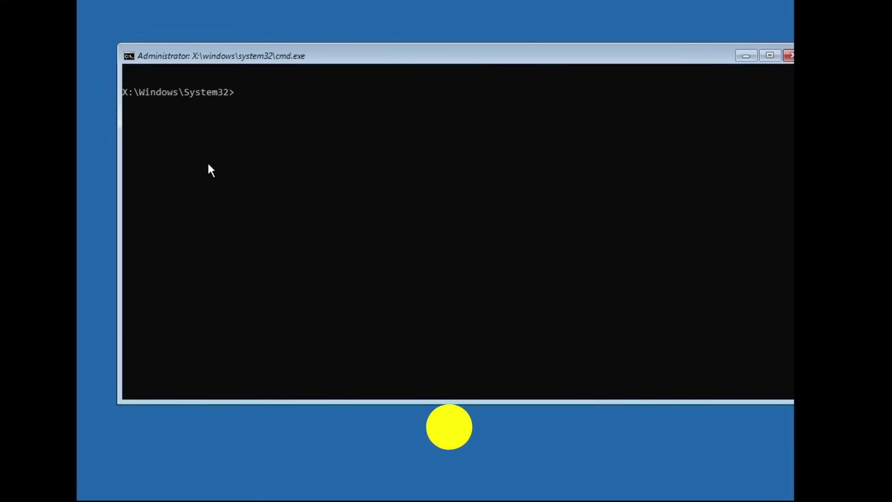
Update the bootcode with bootsect /nt60 sys, then rerun bootrec /fixboot successfully.
type("boot")
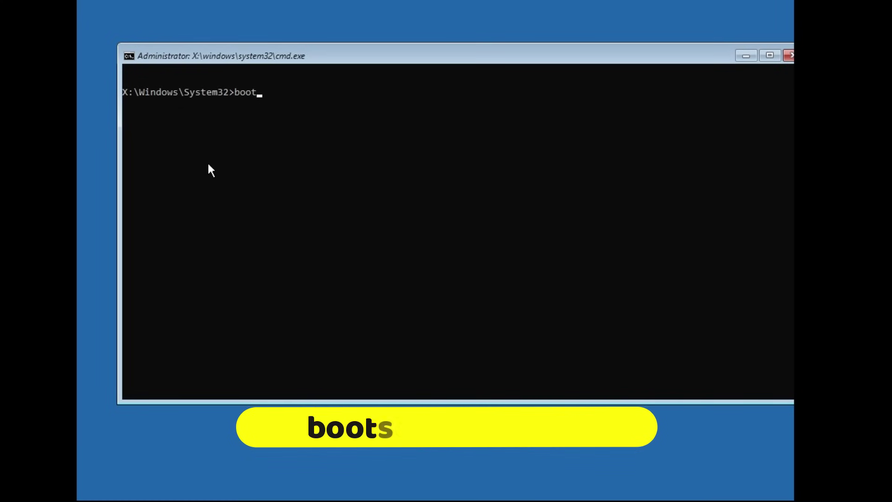
type("sect ")
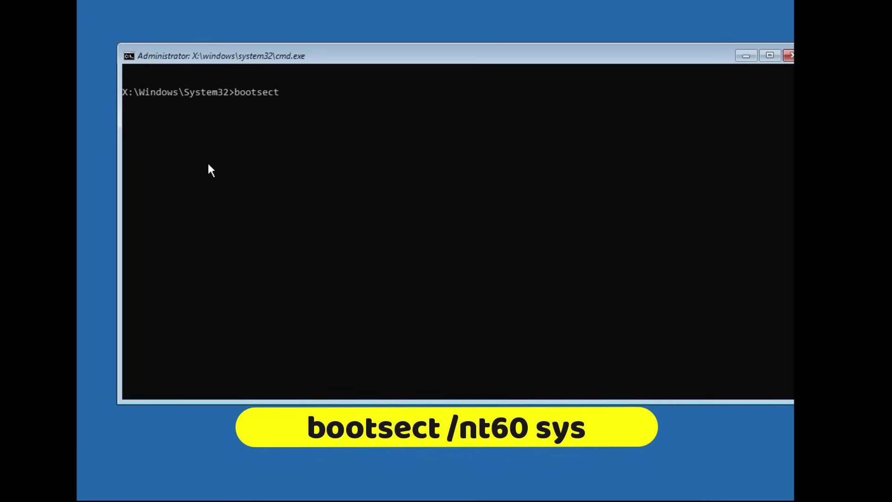
type("/")
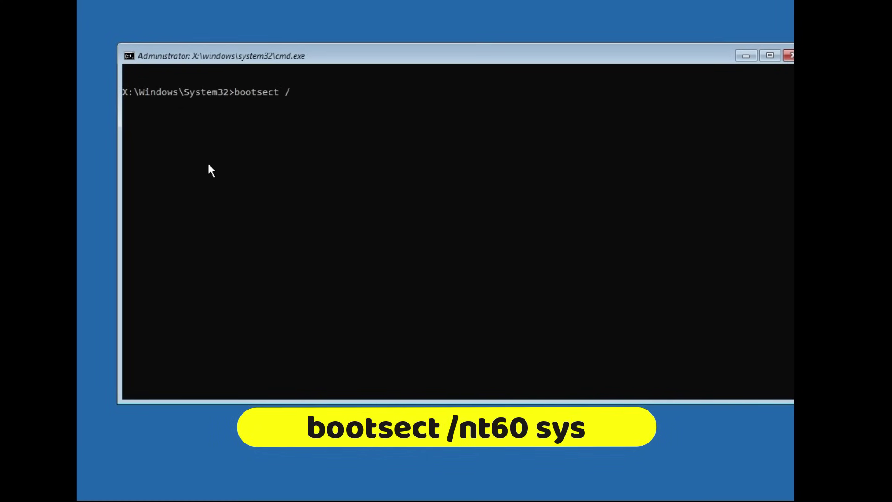
type("nt60 ")
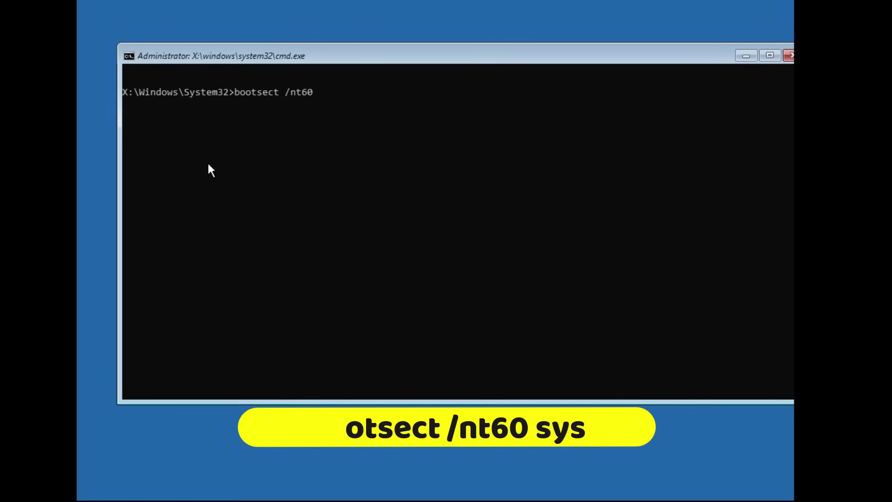
type("sys")
key("Return")
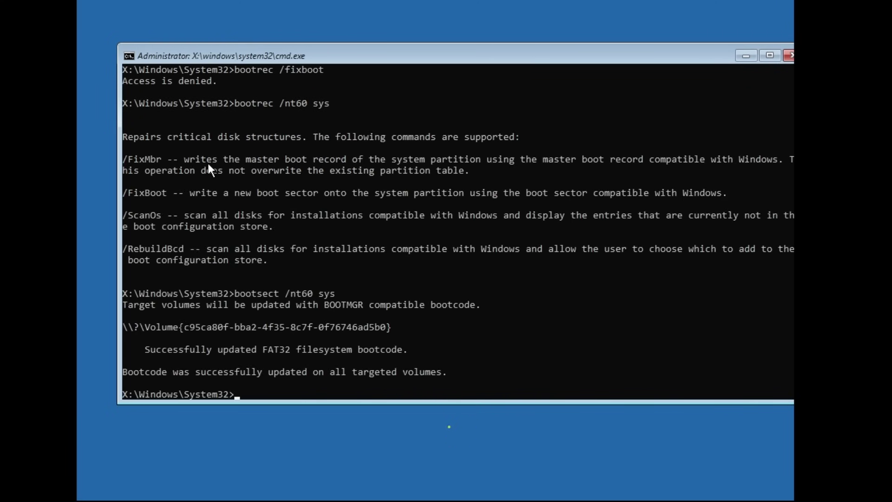
scroll(201, 197, "down", 2)
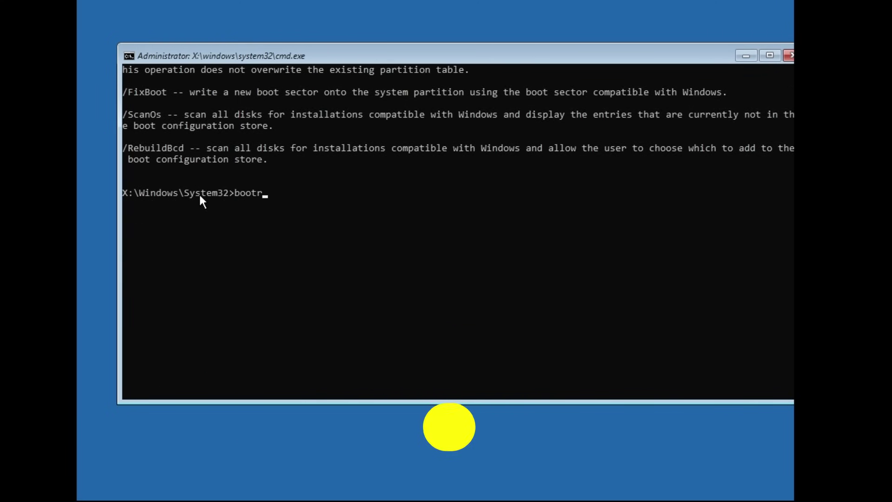
type("rec")
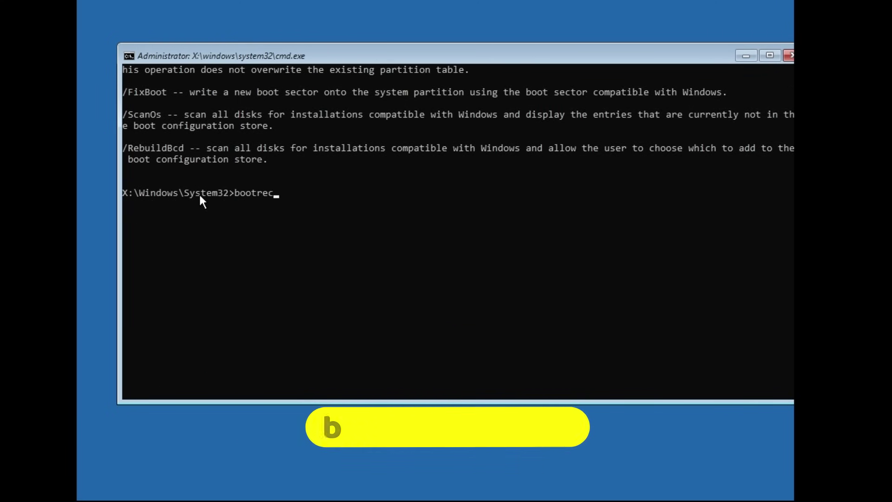
type(" /")
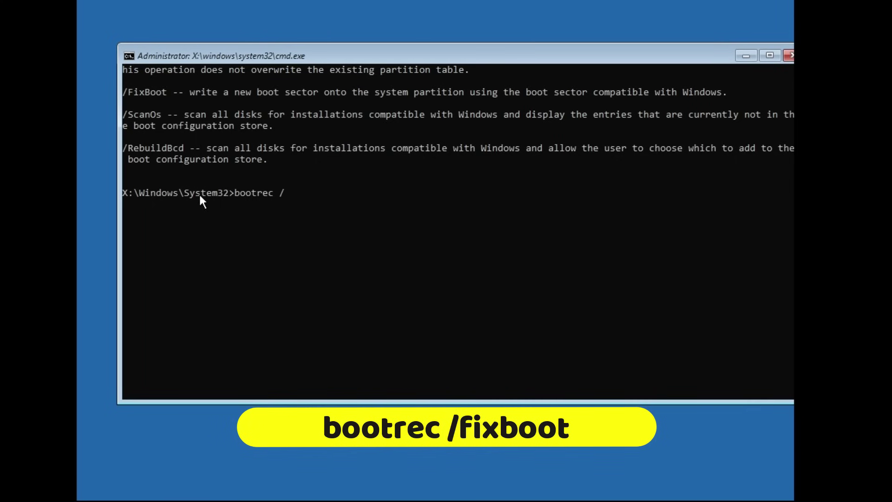
type("fixboot")
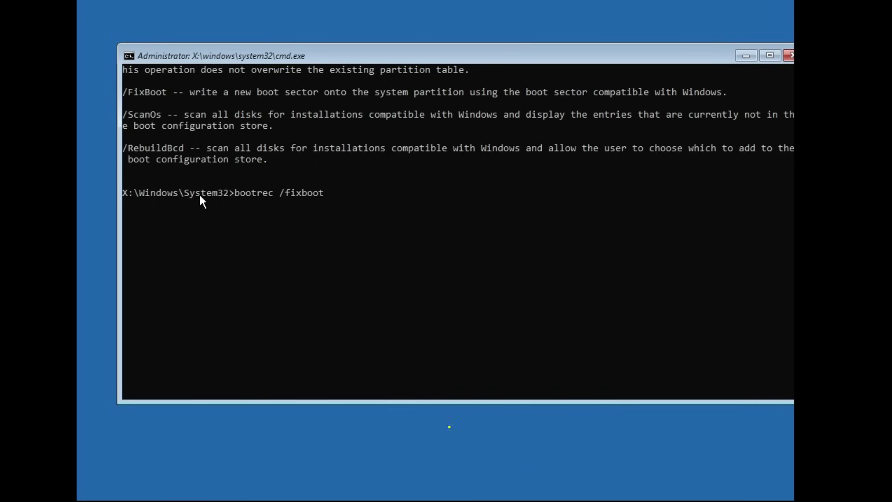
key("Return")
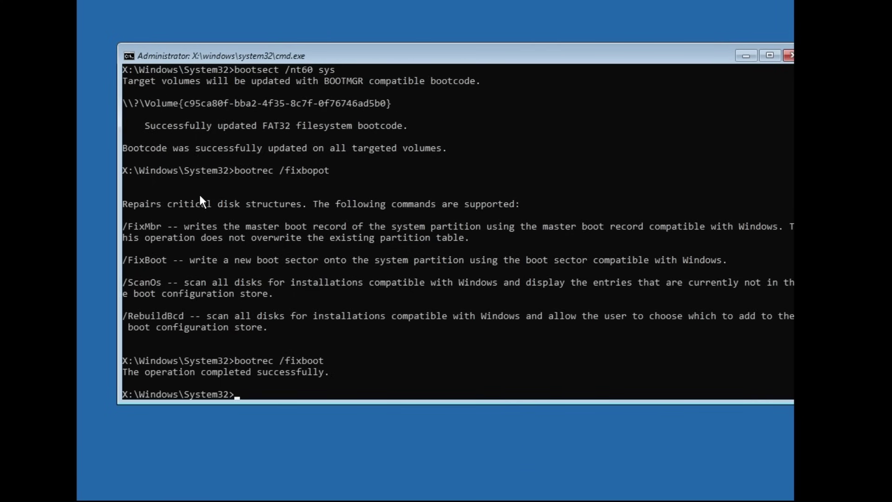
Run bootrec /rebuild, which only prints the supported options.
type("bootrec")
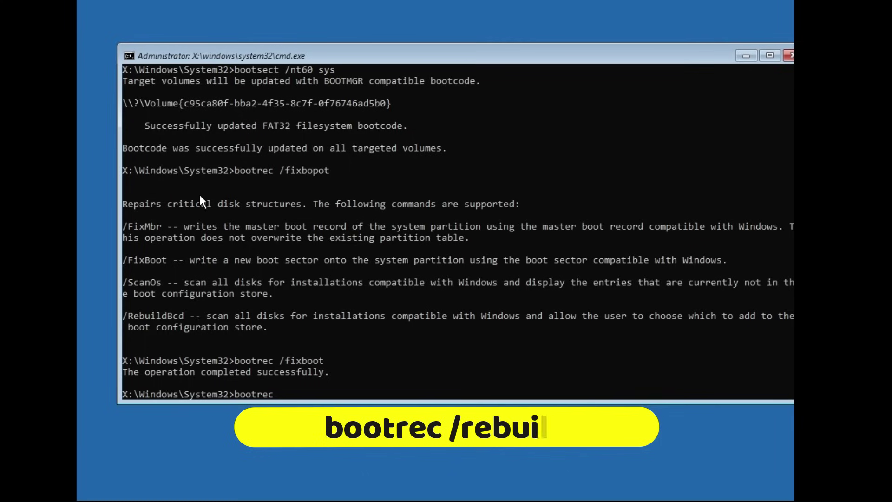
type(" /re")
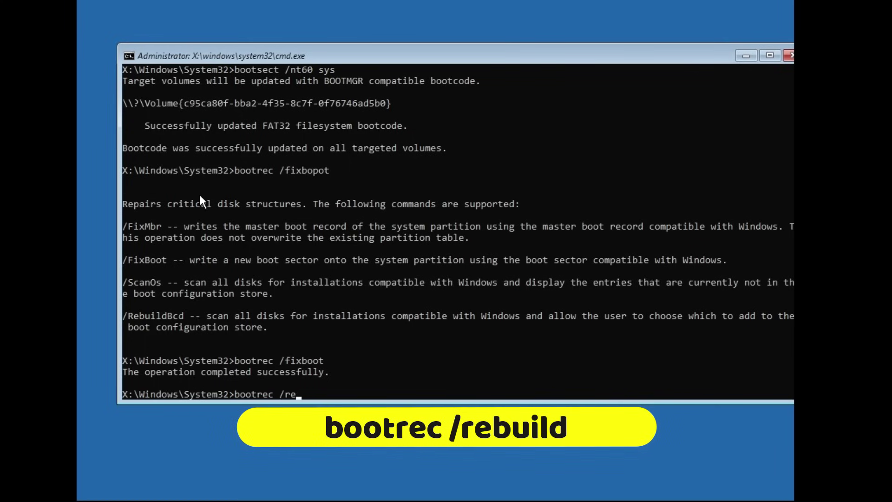
type("build")
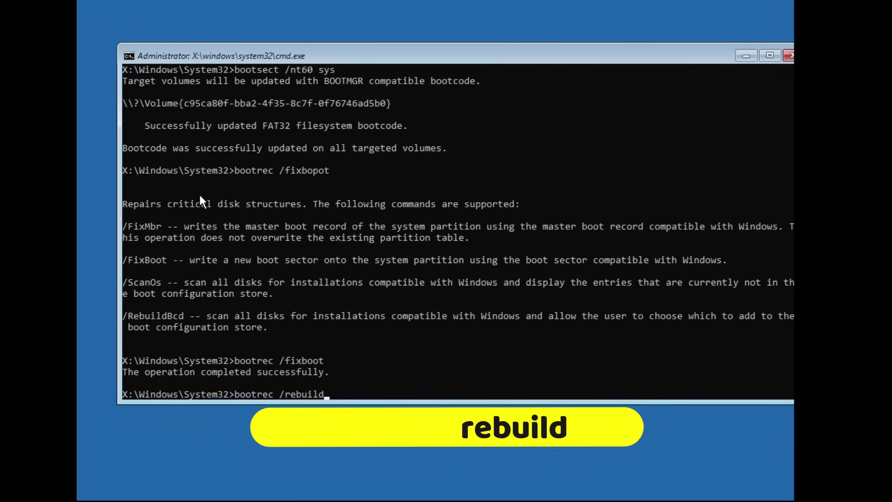
key("Return")
scroll(200, 196, "down", 2)
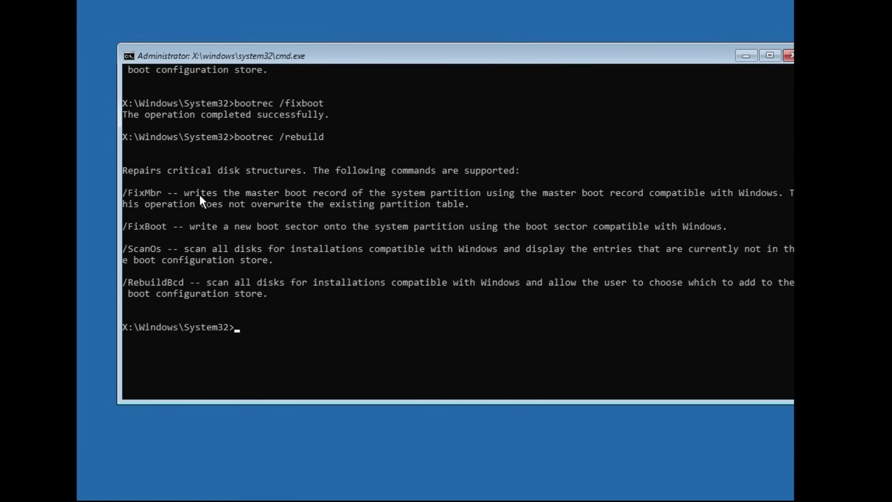
Run sfc /scannow to 100%, repairing the corrupt system files it finds.
type("sfc")
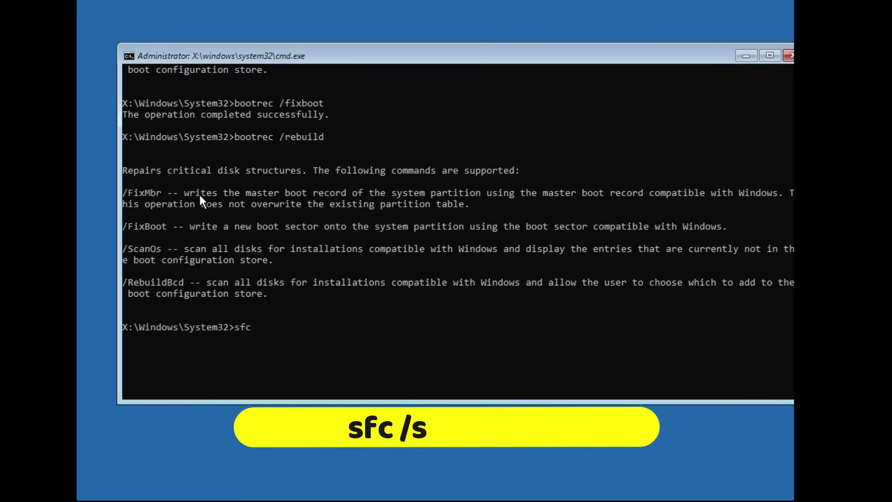
type(" /scannow")
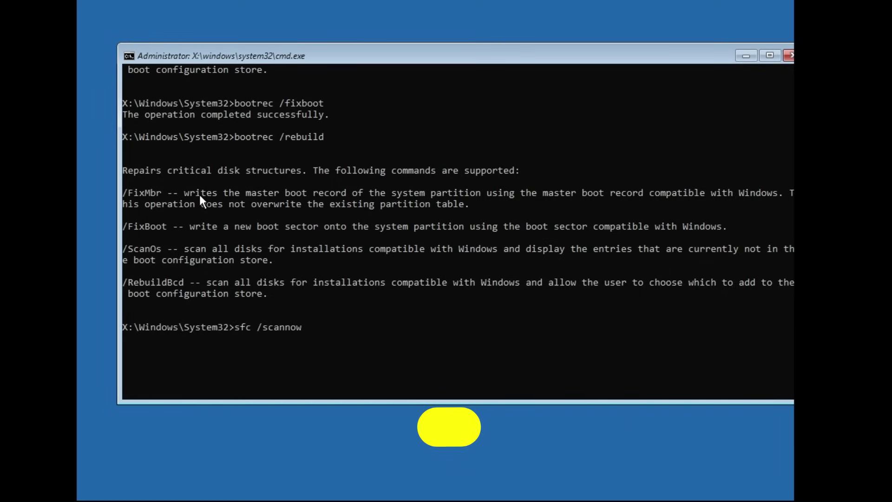
key("Return")
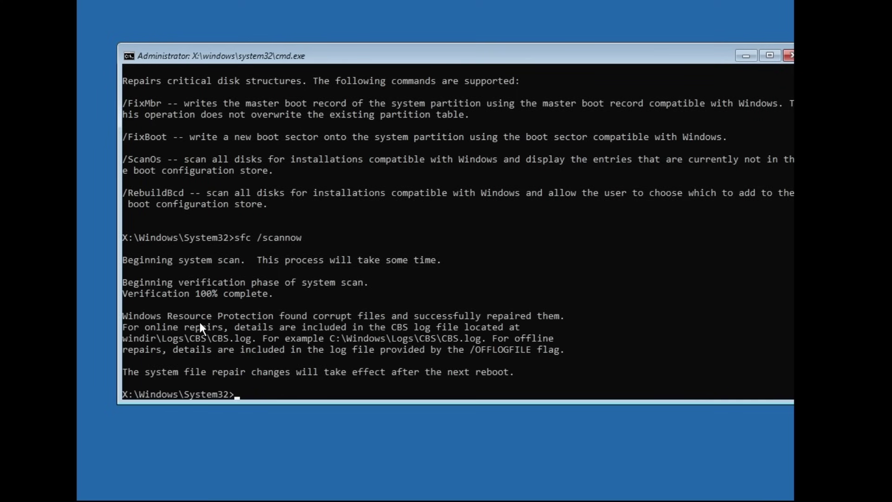
Run chkdsk c:, which finds no problems, then close the Command Prompt window.
type("ch")
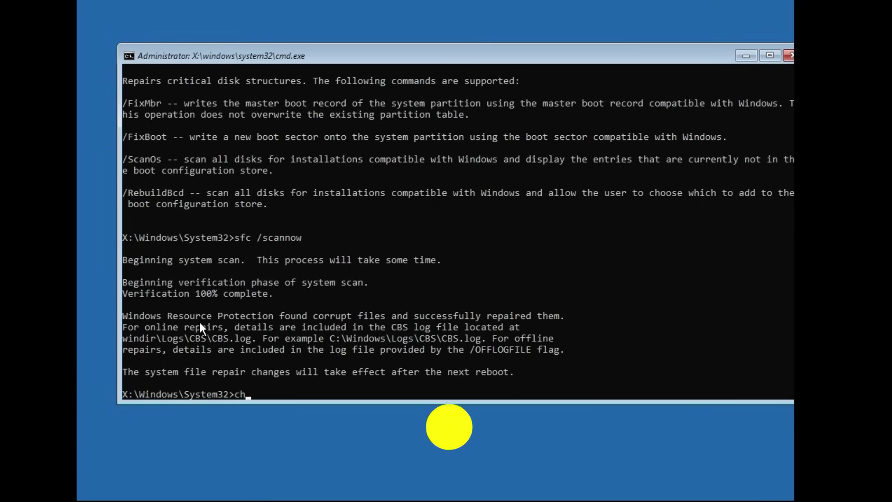
type("kds")
type("k c")
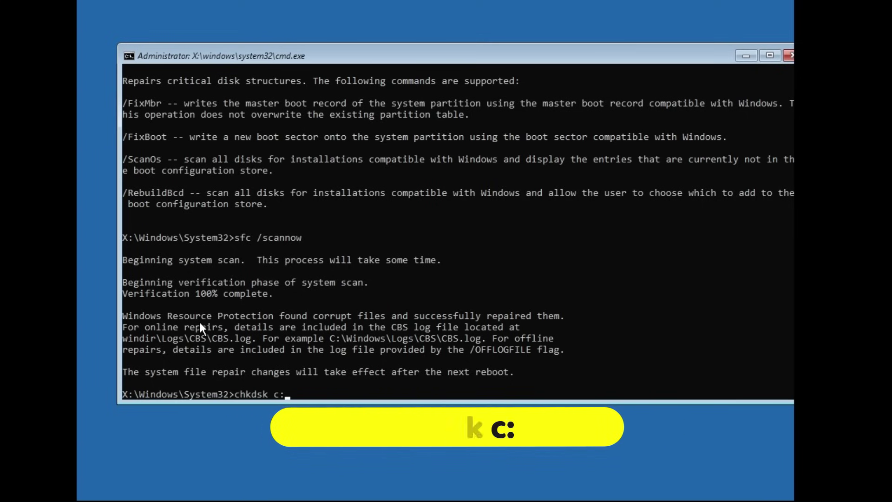
type(":")
key("Return")
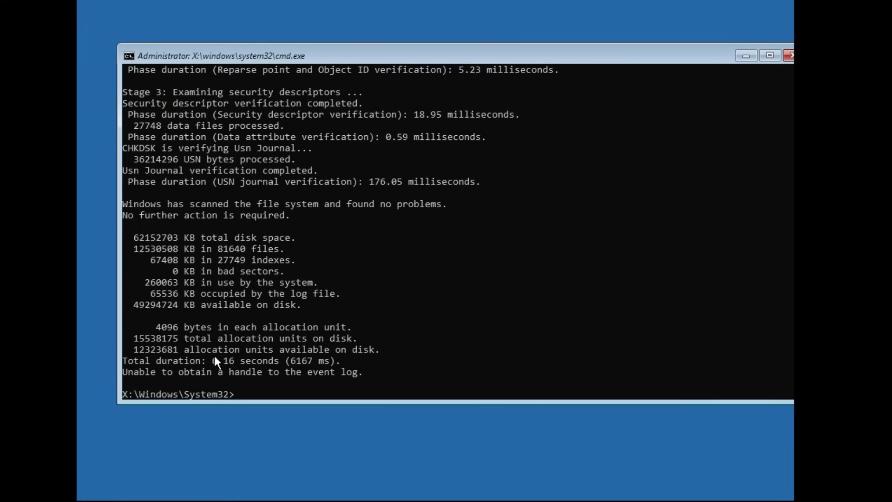
left_click(790, 56)
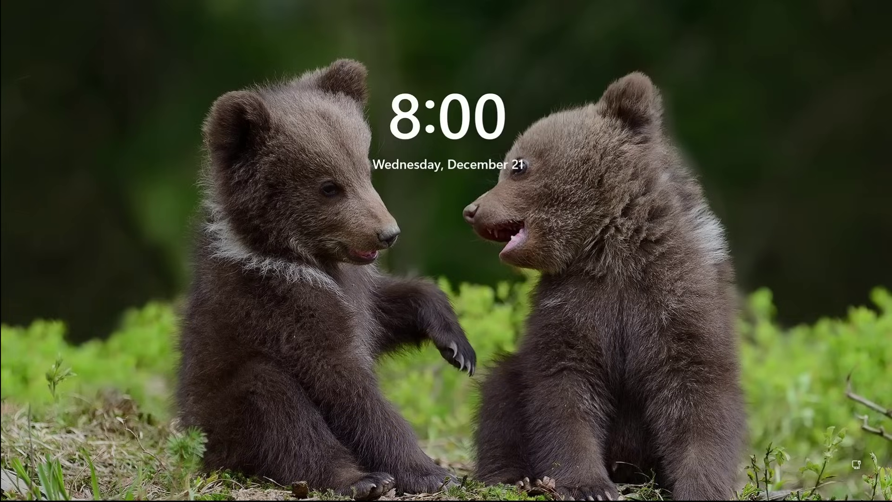
Dismiss the Windows 11 lock screen to show the PIN sign-in prompt.
key("space")
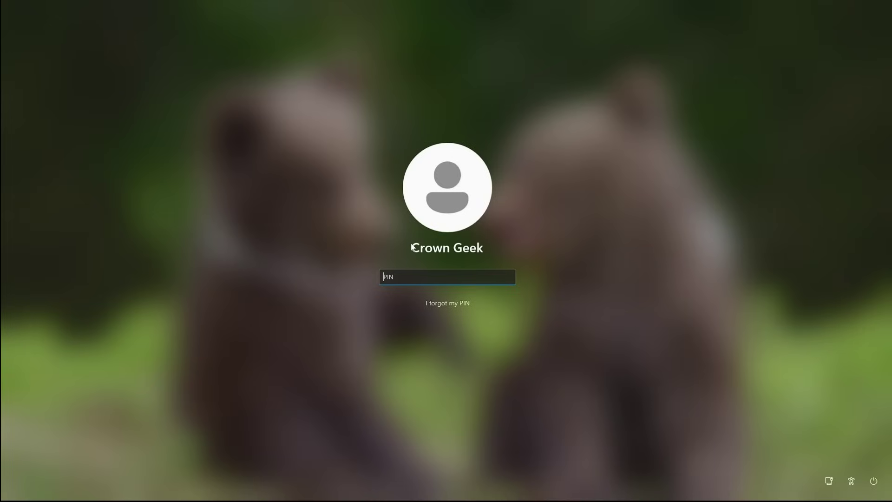